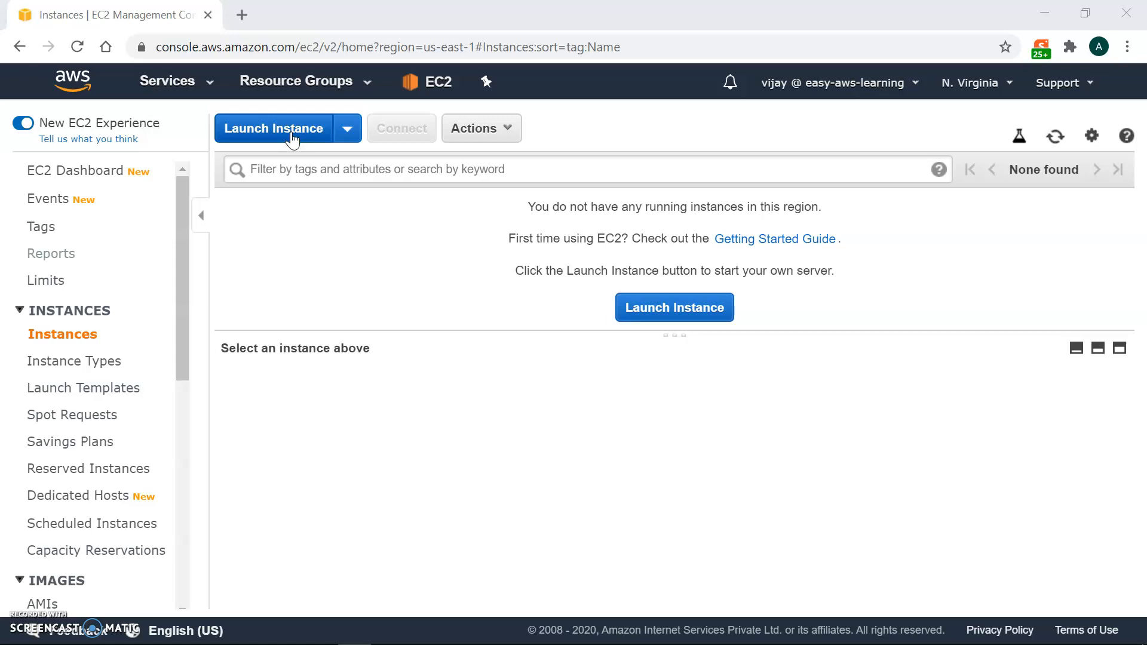
Step: Start launching a new EC2 instance from the 64-bit (x86) Amazon Linux 2 AMI with the t2.micro instance type
{"action": "left_click", "coordinate": [292, 138]}
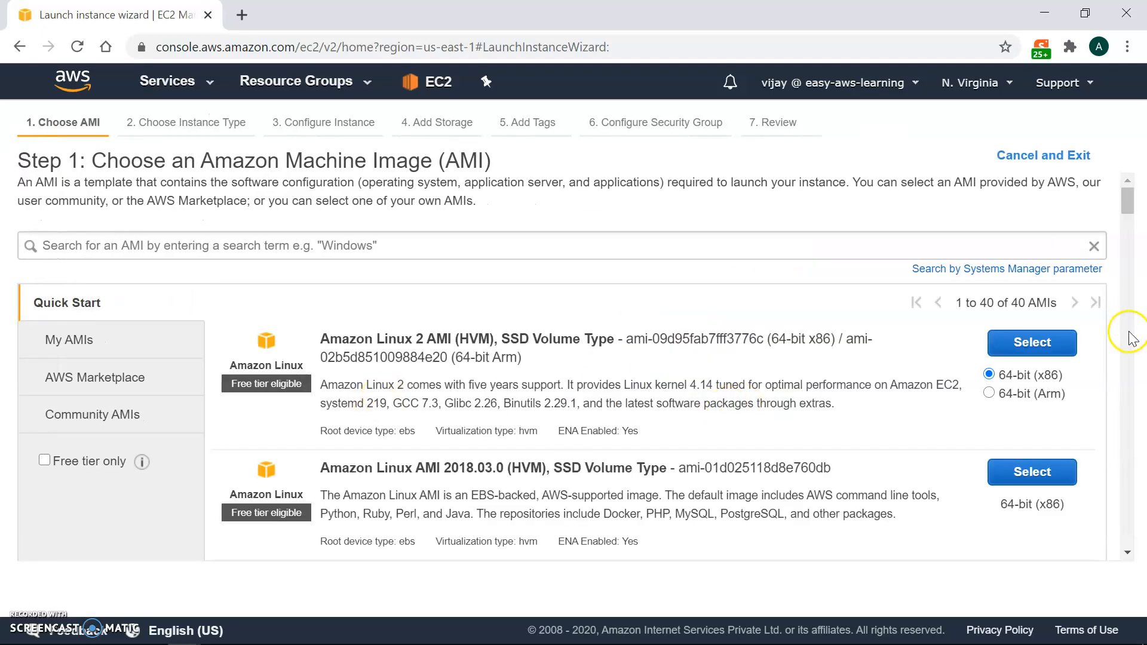
{"action": "left_click", "coordinate": [1009, 354]}
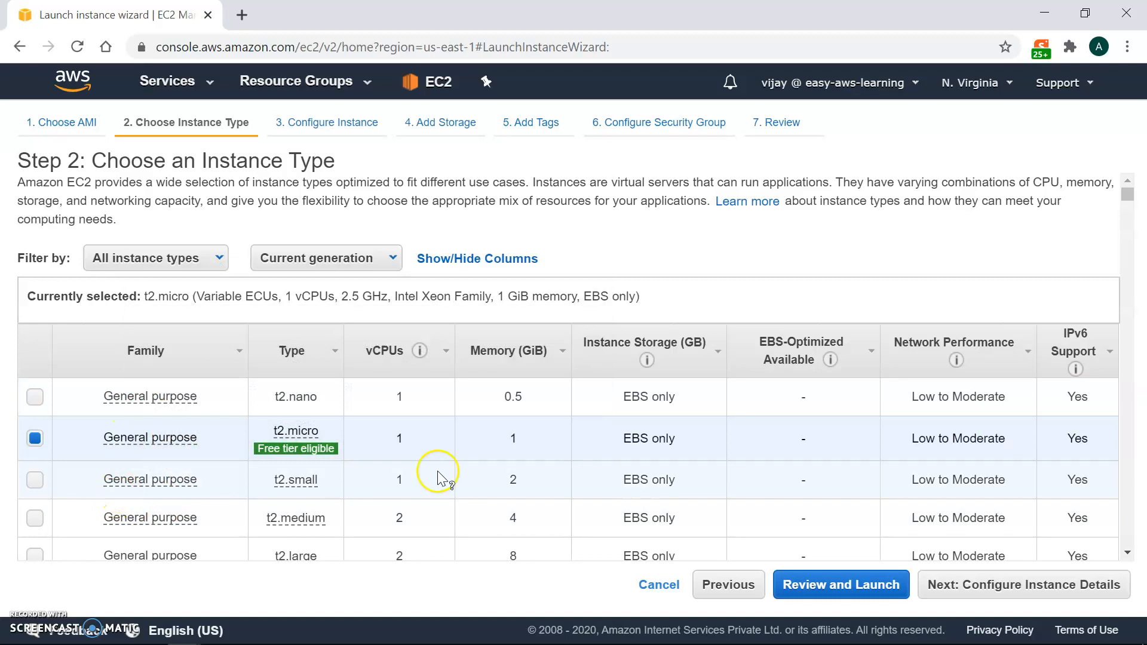
{"action": "left_click", "coordinate": [1038, 585]}
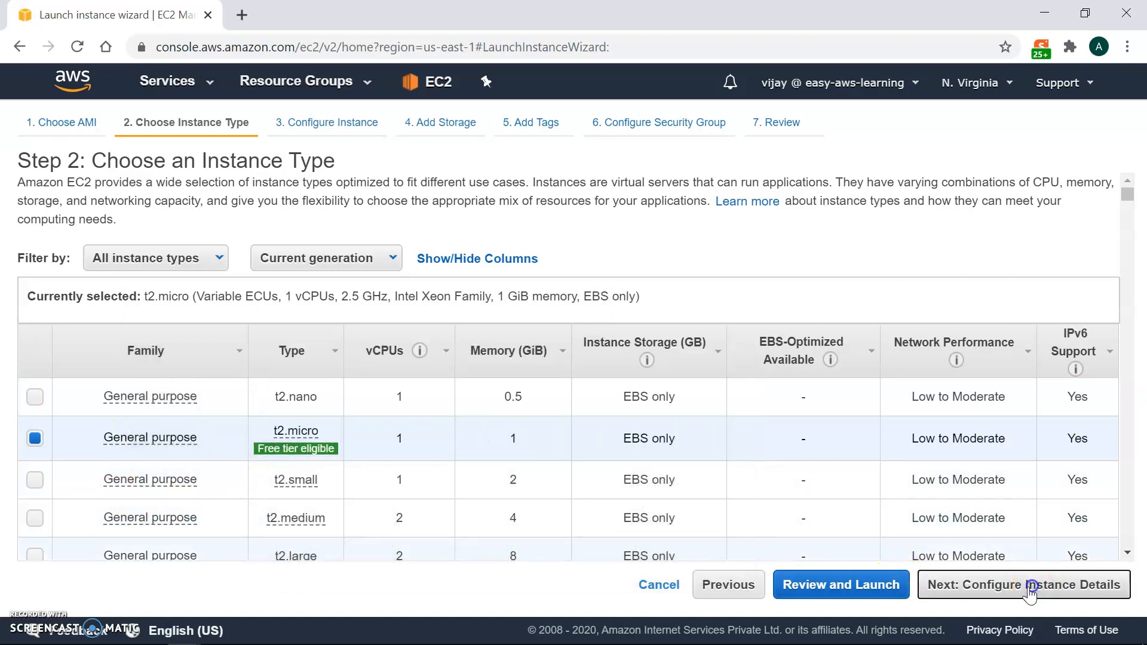
Step: Accept the default instance details, storage, tags and new security group settings, and proceed to the launch review
{"action": "left_click", "coordinate": [1079, 592]}
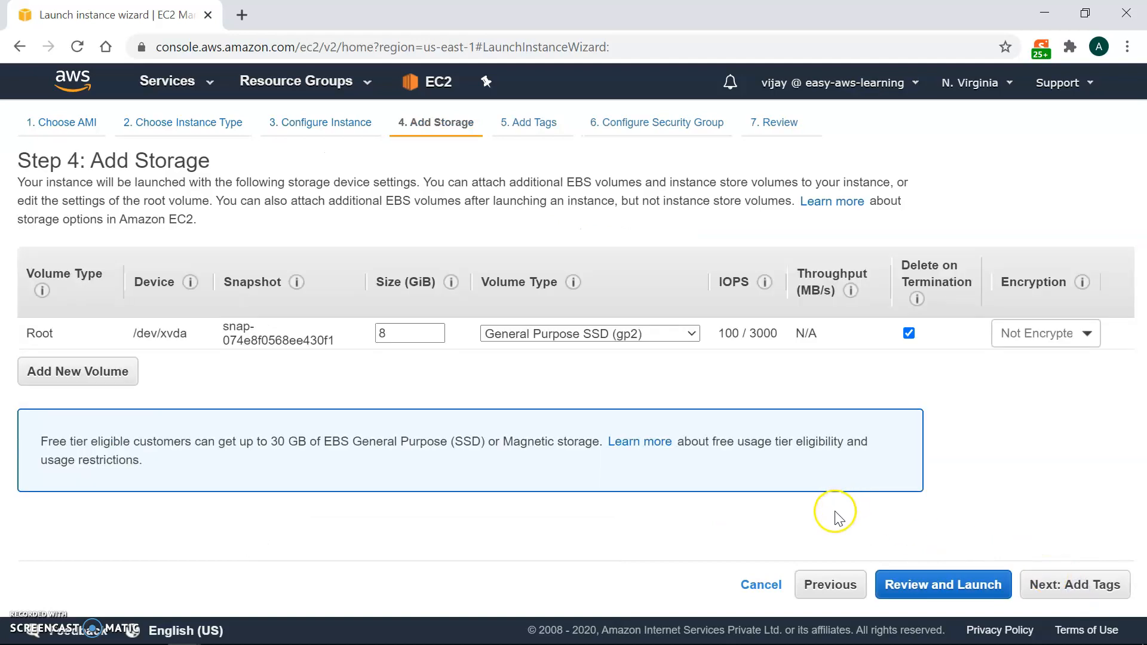
{"action": "left_click", "coordinate": [1076, 588]}
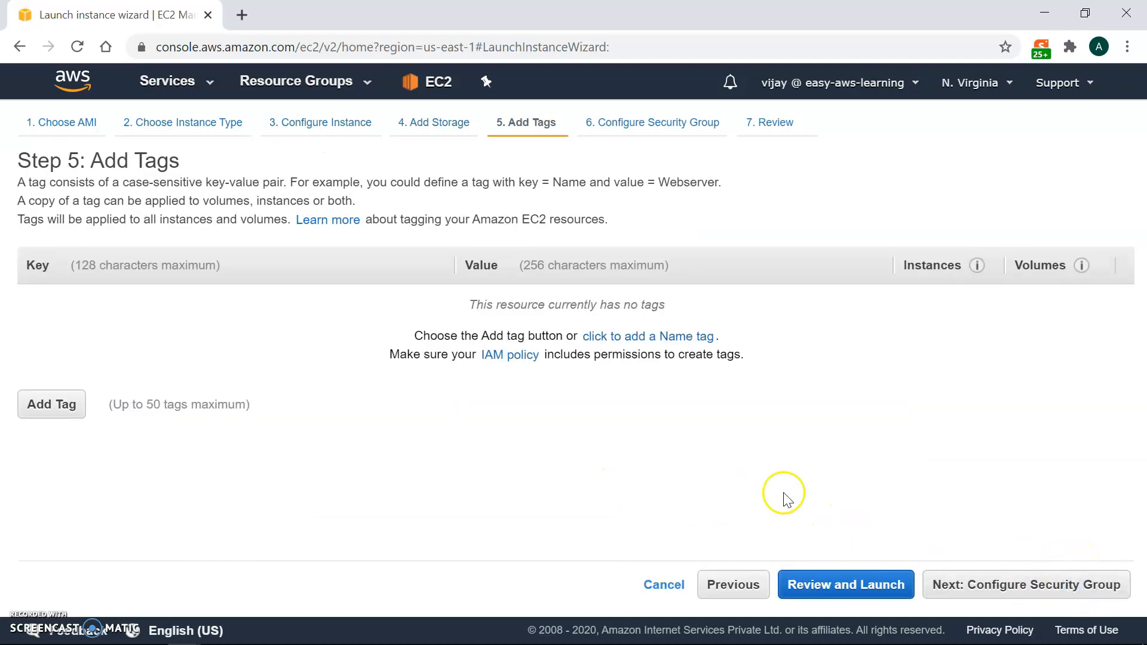
{"action": "left_click", "coordinate": [1022, 586]}
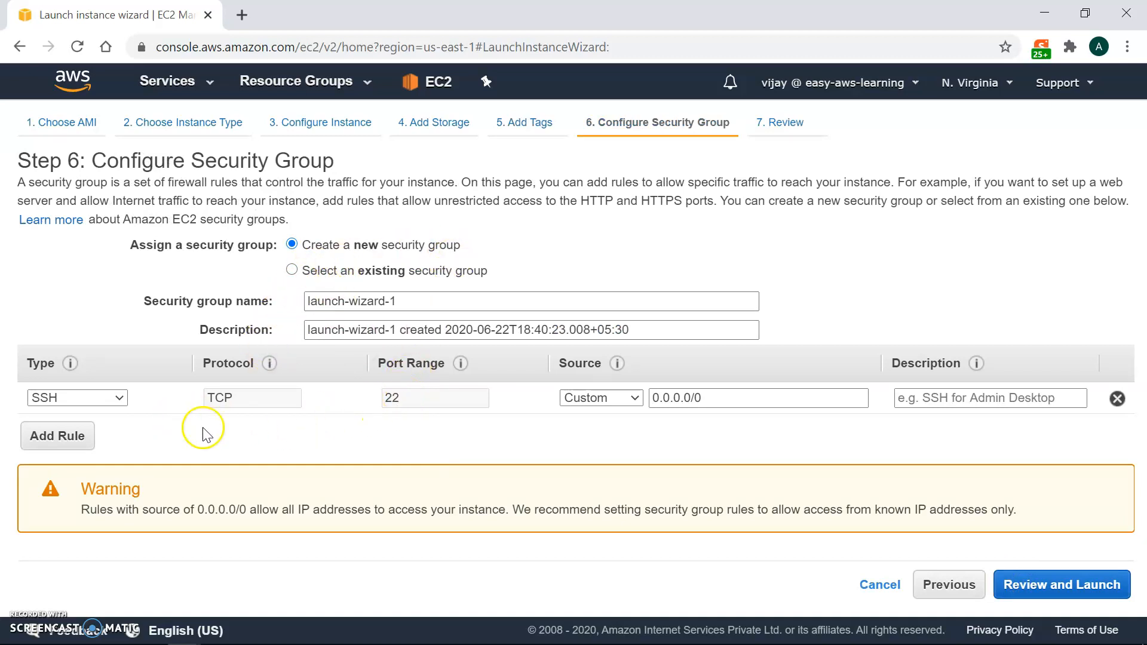
{"action": "left_click", "coordinate": [1103, 591]}
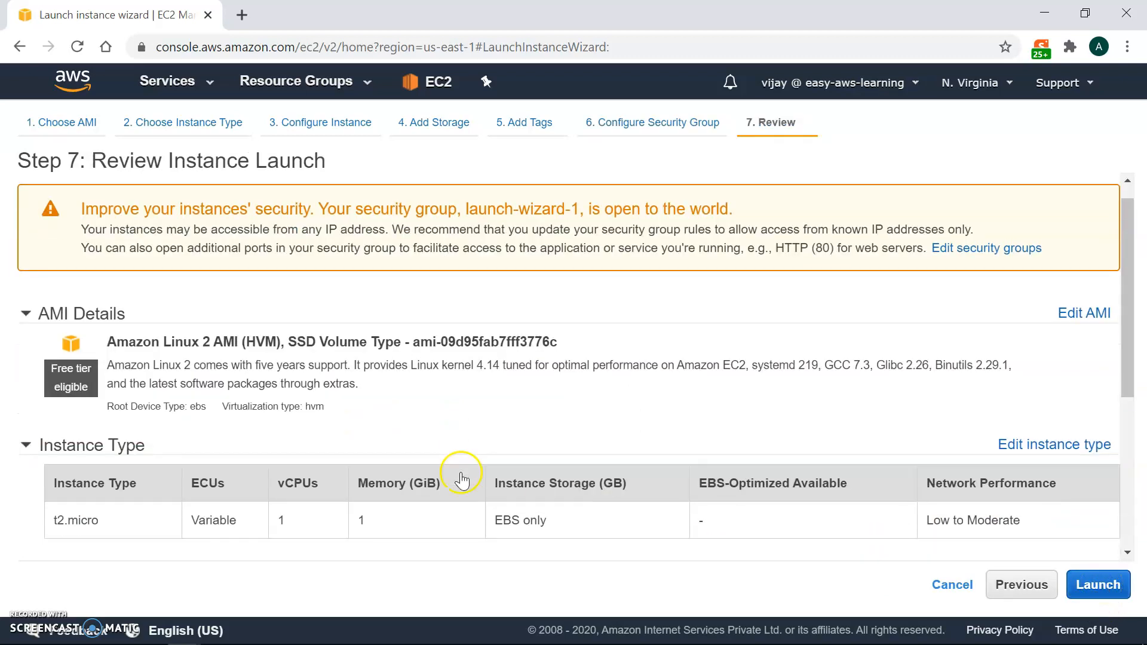
Step: Launch the instance with the existing key pair ec2-demo, acknowledging access to its private key file
{"action": "scroll", "coordinate": [461, 476], "scroll_direction": "down", "scroll_amount": 5}
{"action": "left_click", "coordinate": [1099, 585]}
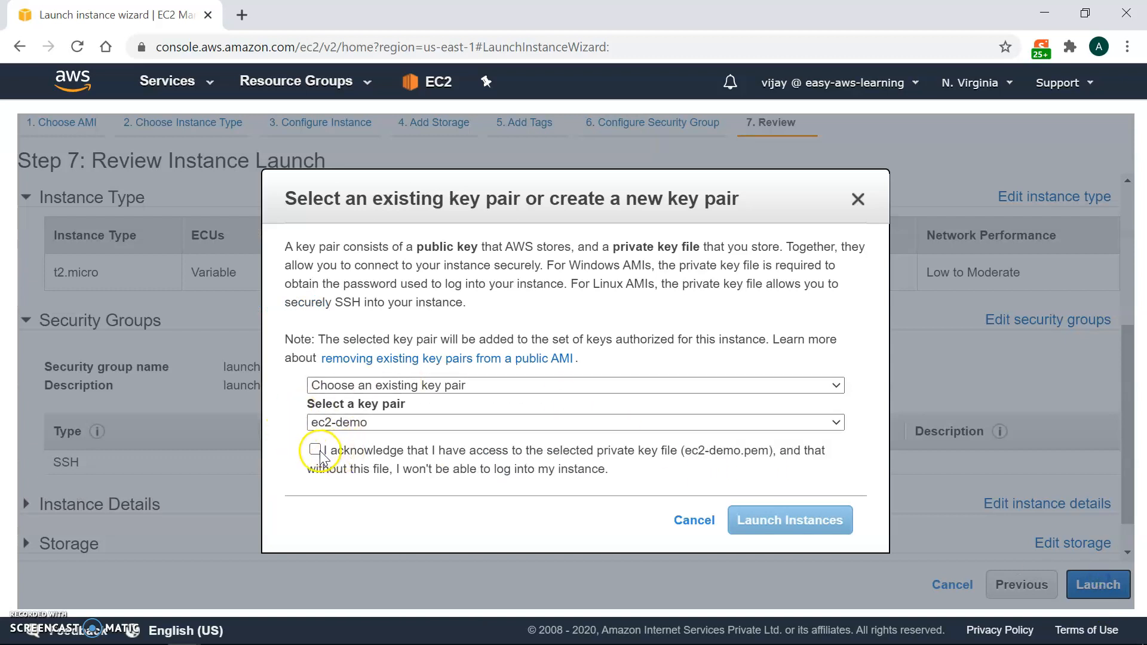
{"action": "left_click", "coordinate": [315, 449]}
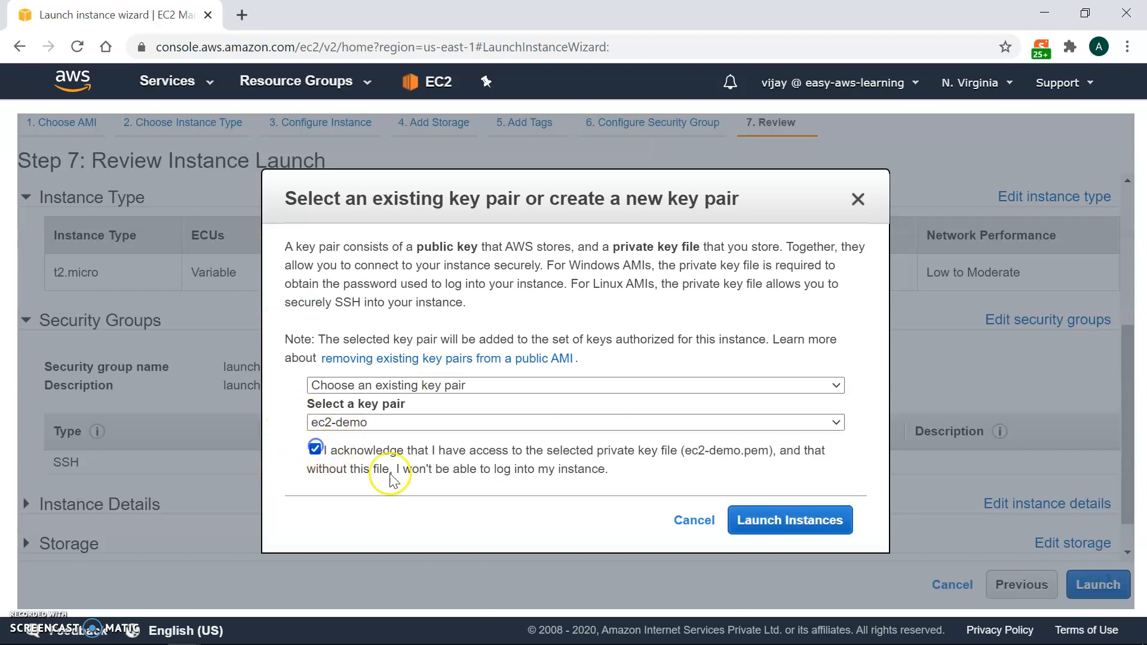
{"action": "left_click", "coordinate": [826, 524]}
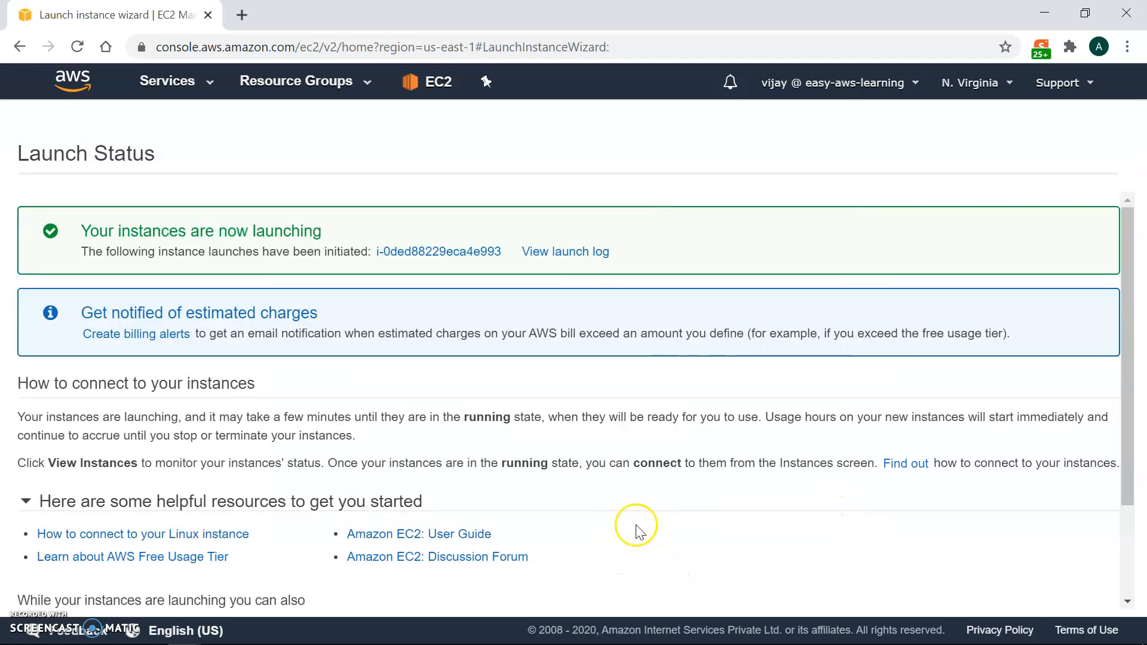
Step: Open the newly launched instance in the instances list, collapse the navigation pane and refresh until the instance is running
{"action": "left_click", "coordinate": [433, 251]}
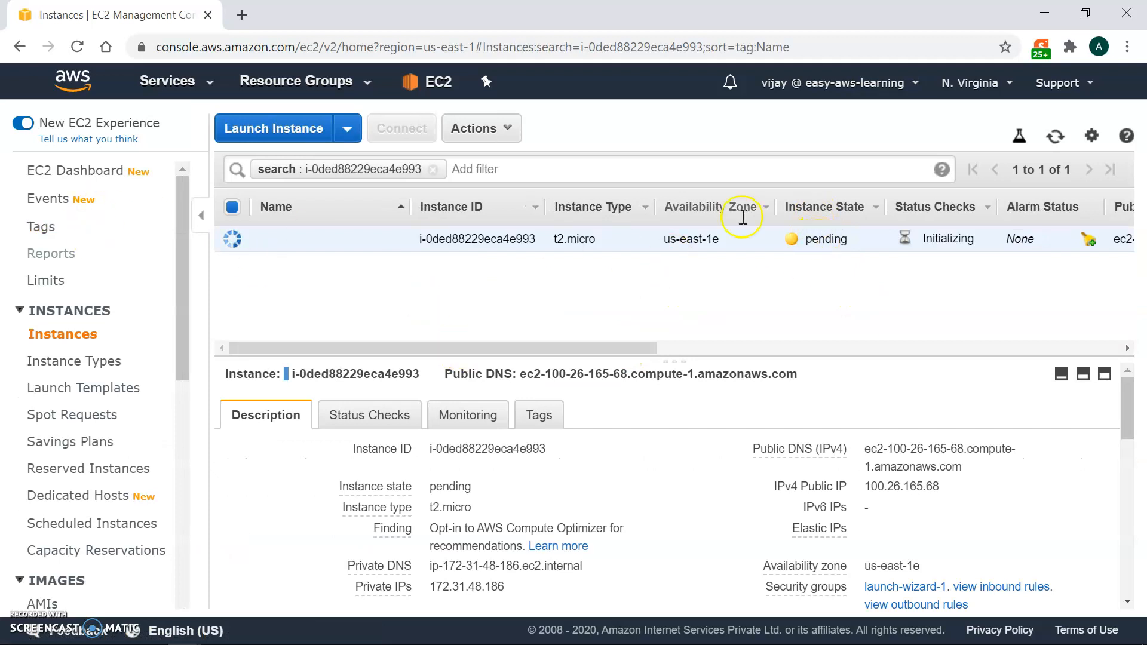
{"action": "left_click", "coordinate": [204, 215]}
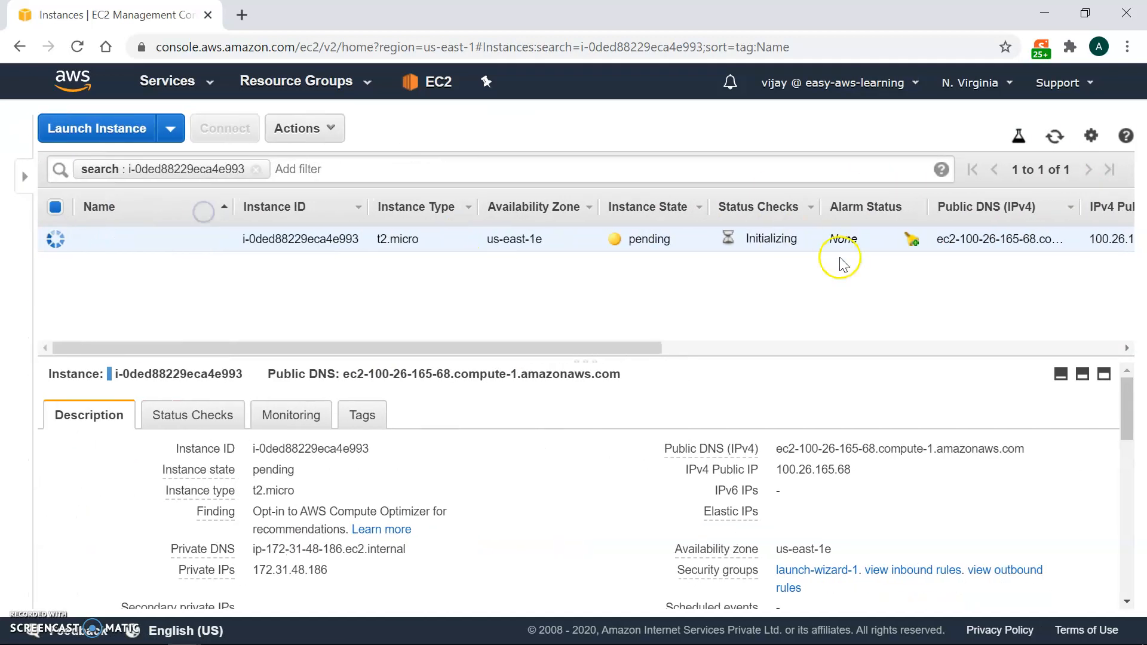
{"action": "left_click", "coordinate": [1061, 133]}
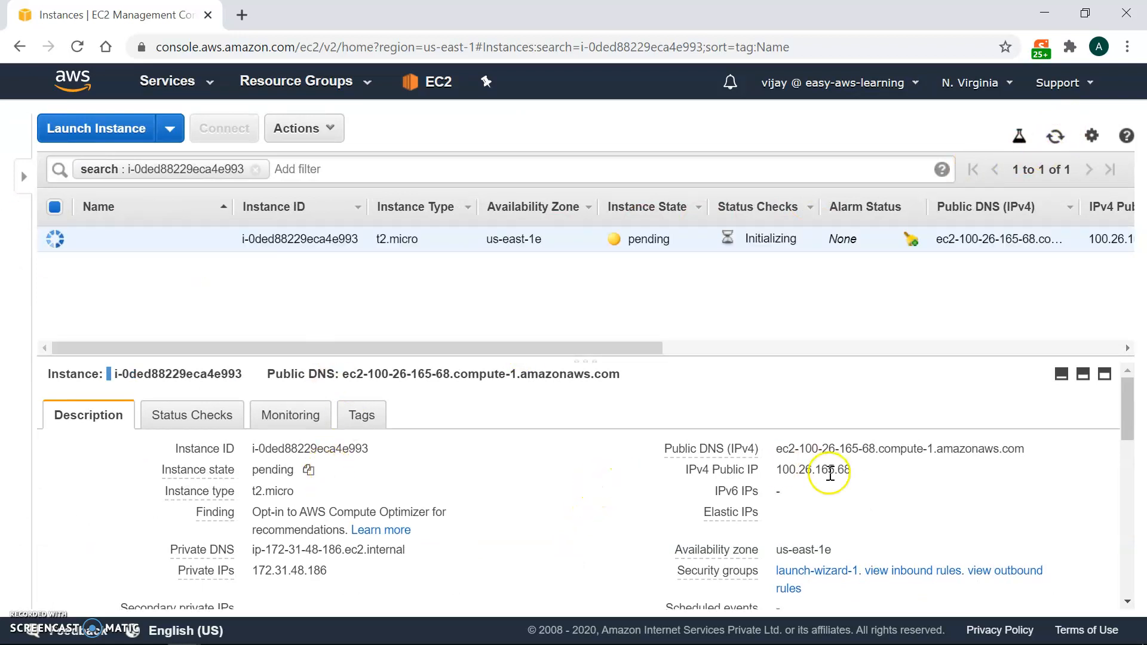
{"action": "double_click", "coordinate": [831, 468]}
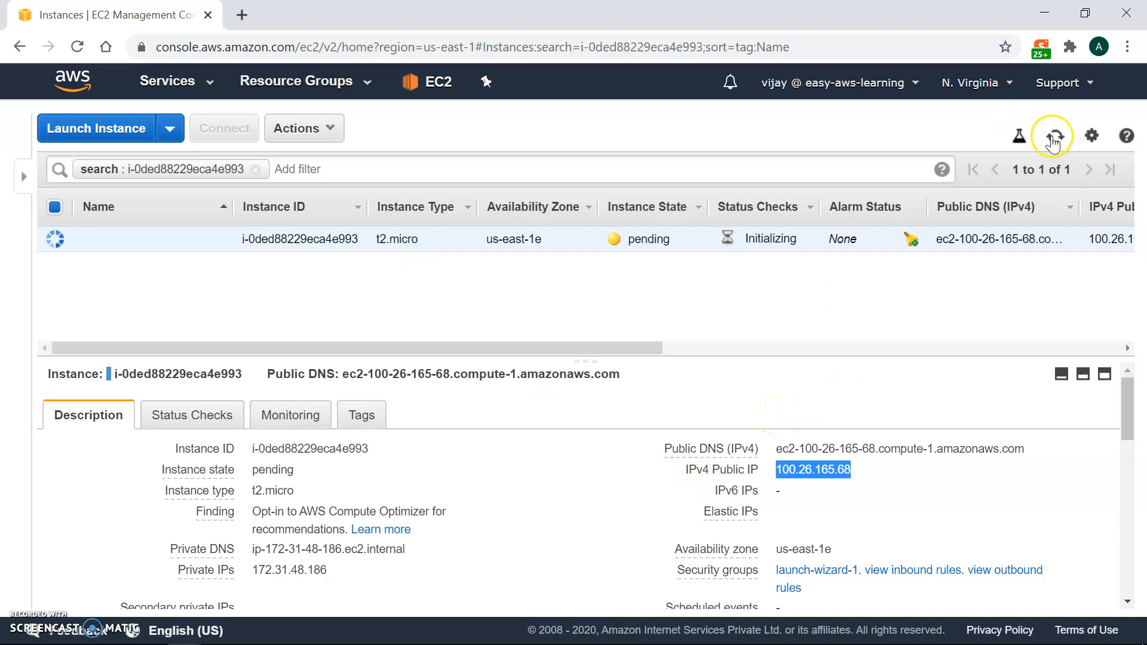
{"action": "left_click", "coordinate": [1053, 138]}
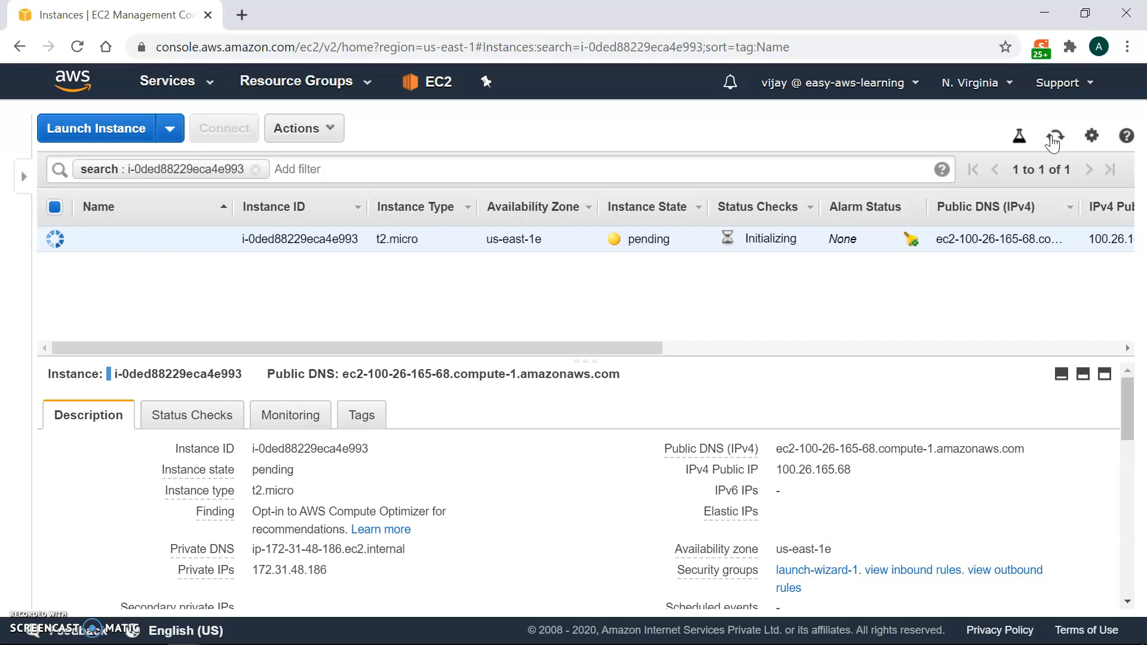
{"action": "left_click", "coordinate": [1058, 140]}
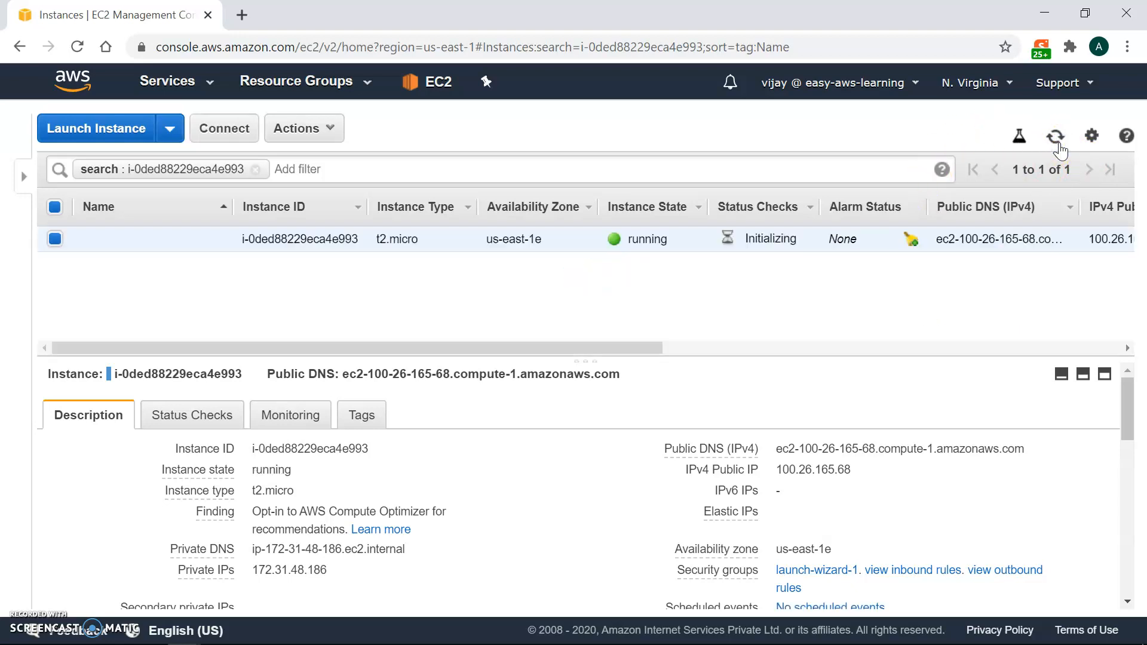
{"action": "double_click", "coordinate": [647, 239]}
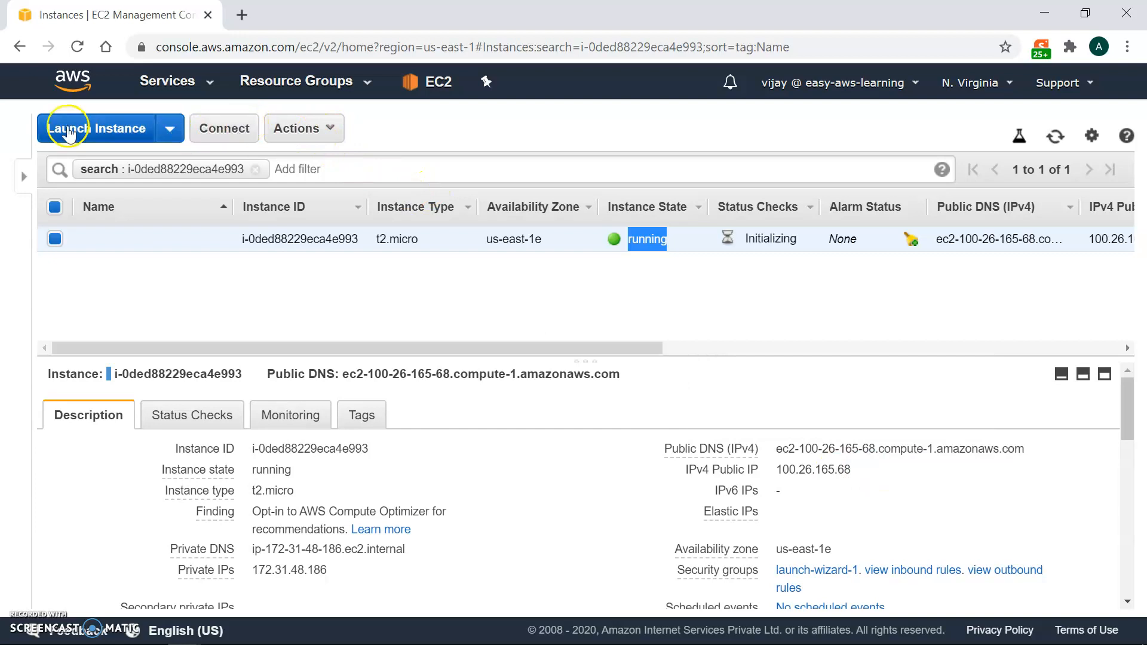
Step: Open the instance's connection options and review the standalone SSH client and Session Manager methods
{"action": "left_click", "coordinate": [234, 128]}
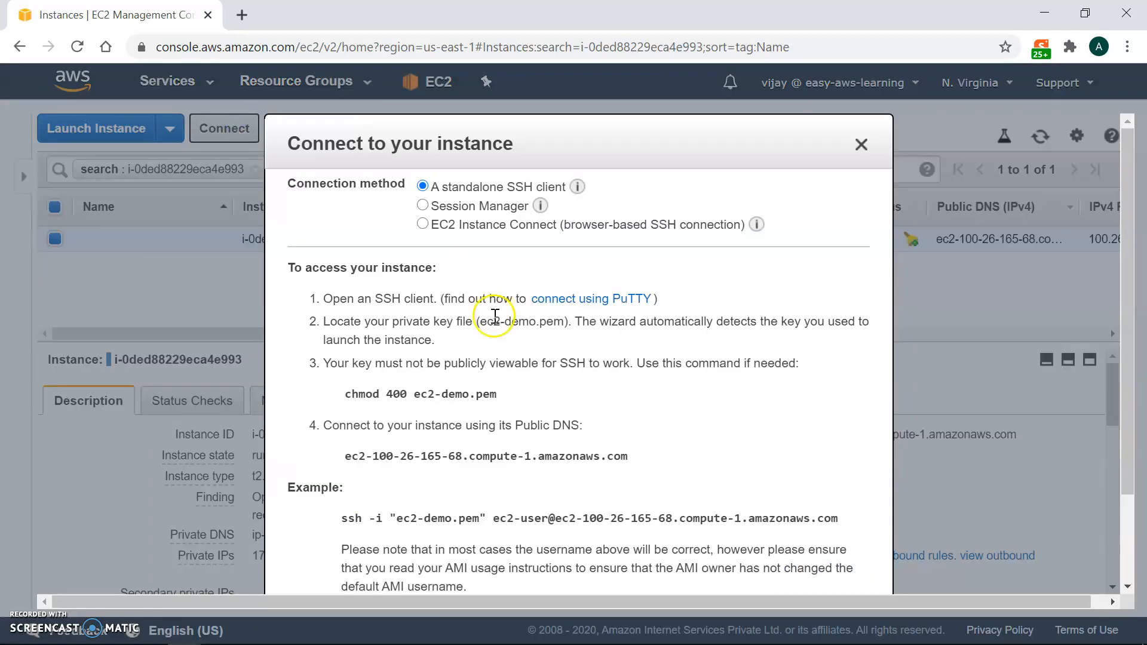
{"action": "mouse_move", "coordinate": [540, 206]}
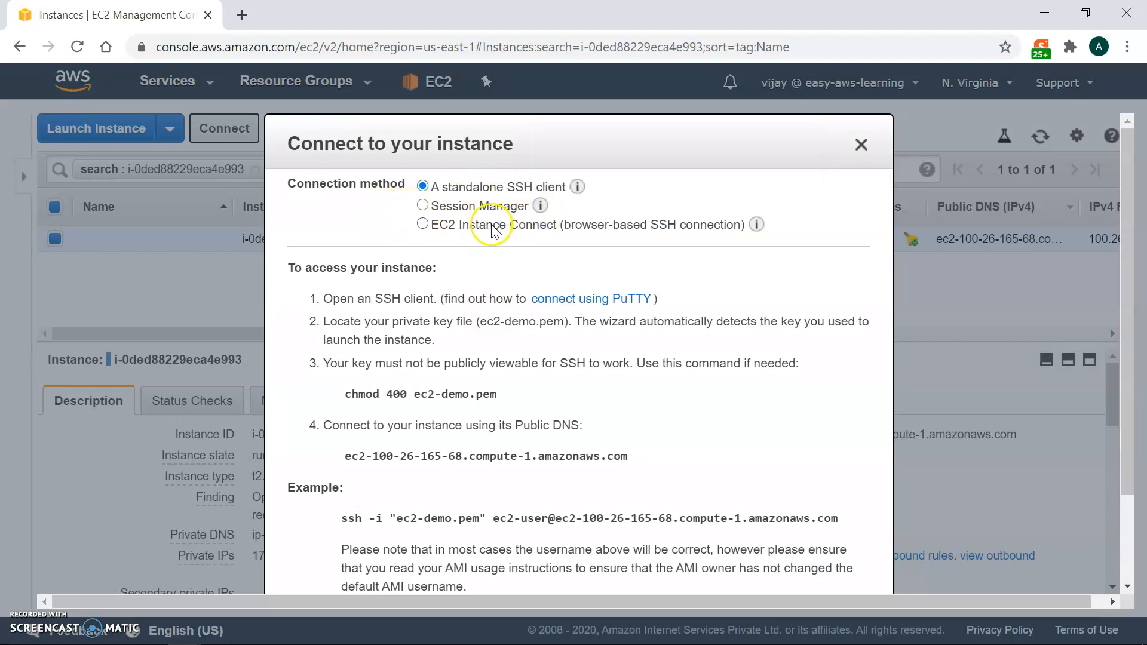
{"action": "left_click_drag", "start_coordinate": [467, 187], "coordinate": [497, 190]}
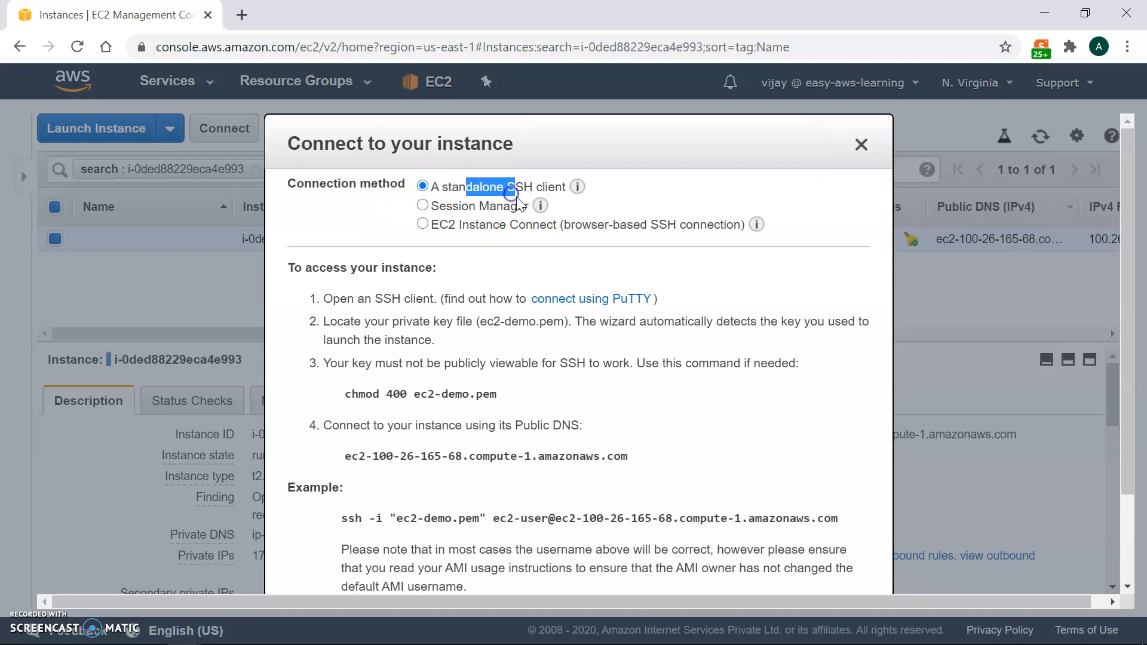
{"action": "left_click", "coordinate": [461, 207]}
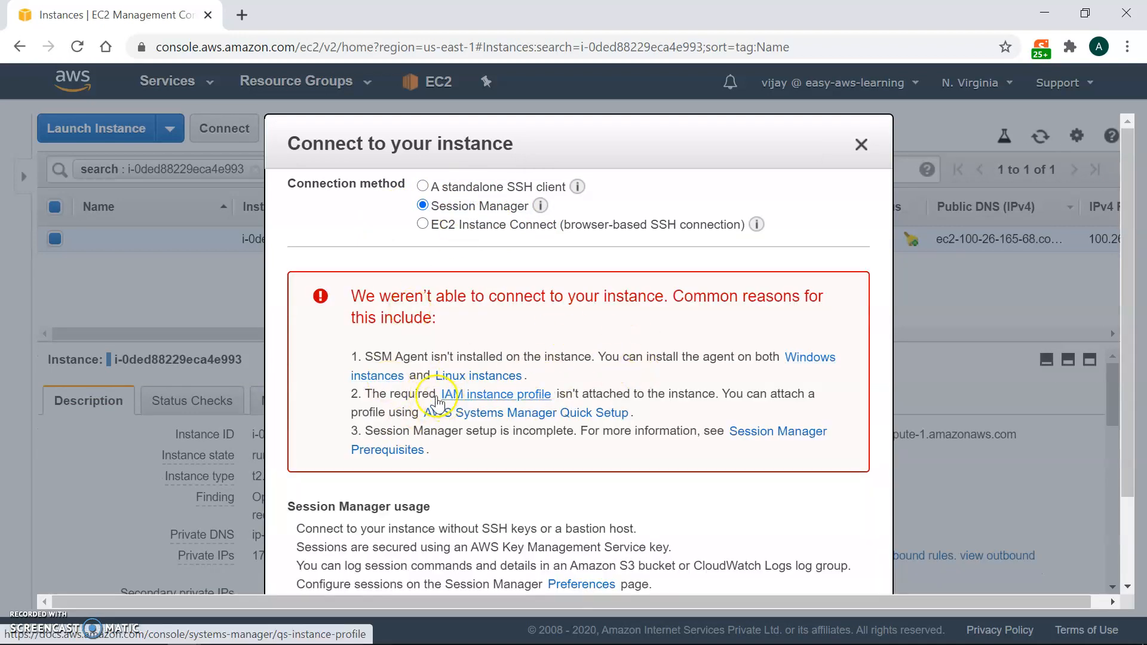
{"action": "left_click_drag", "start_coordinate": [374, 357], "coordinate": [579, 349]}
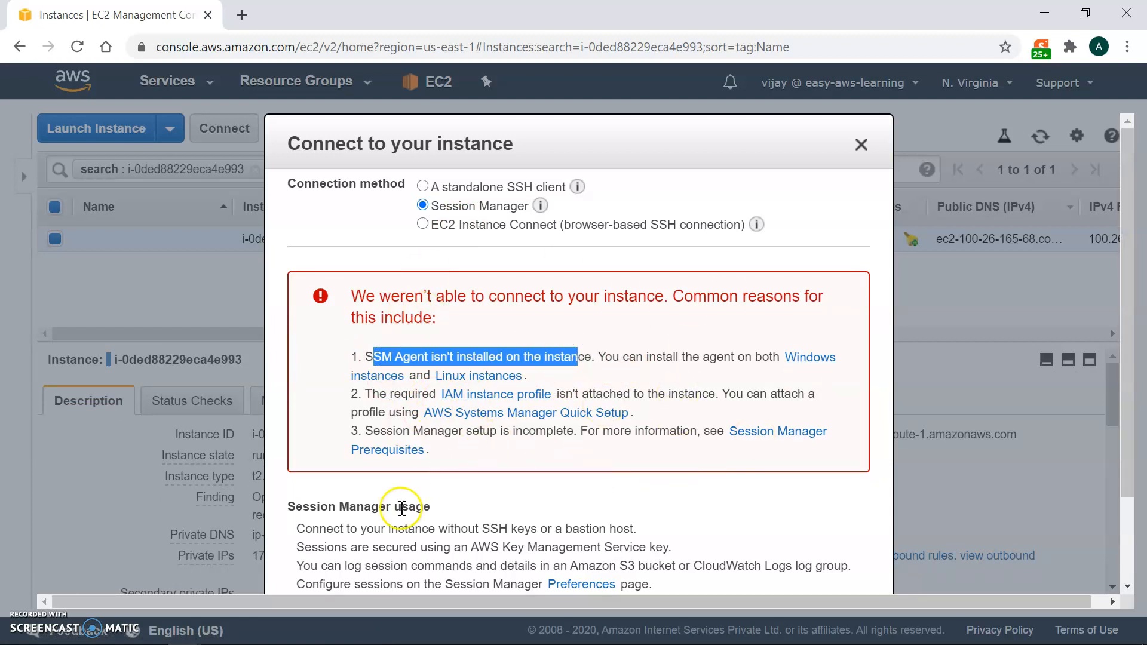
Step: Connect to the instance through EC2 Instance Connect (browser-based SSH connection) with the default user name ec2-user
{"action": "left_click", "coordinate": [422, 223]}
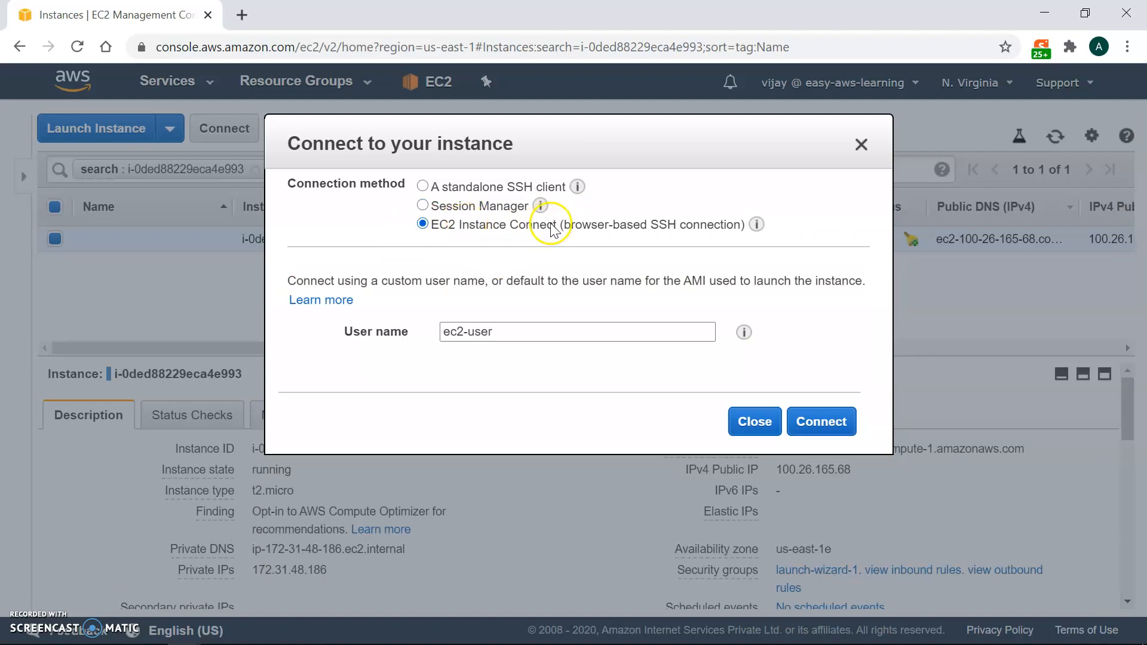
{"action": "left_click_drag", "start_coordinate": [581, 226], "coordinate": [734, 225]}
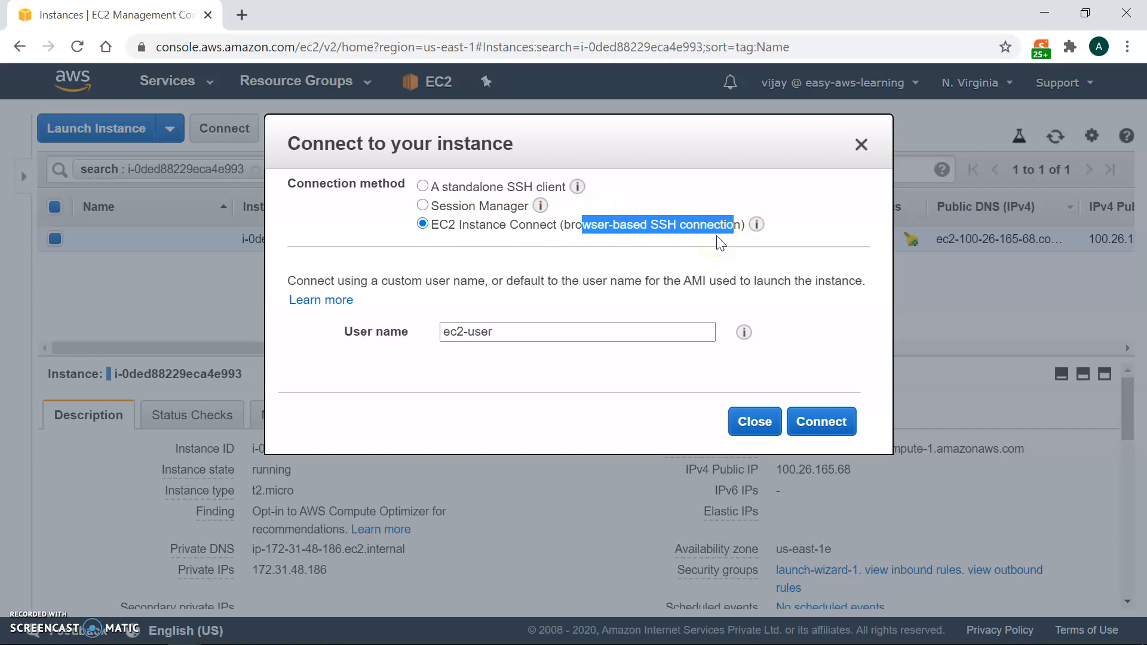
{"action": "left_click", "coordinate": [604, 332]}
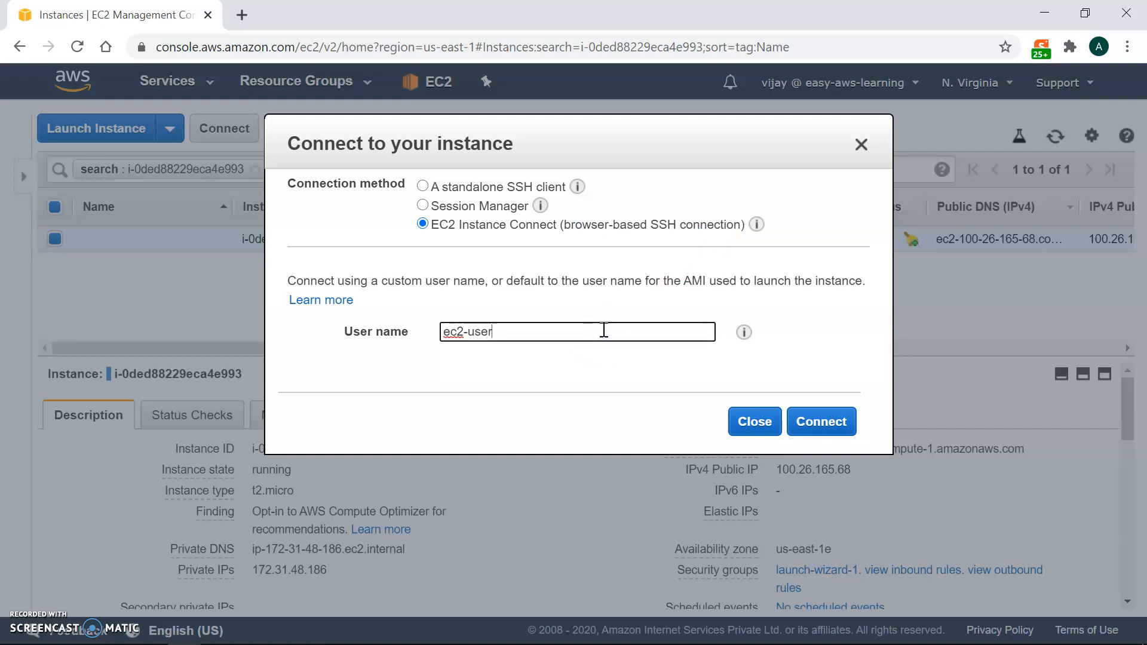
{"action": "left_click_drag", "start_coordinate": [510, 330], "coordinate": [414, 332]}
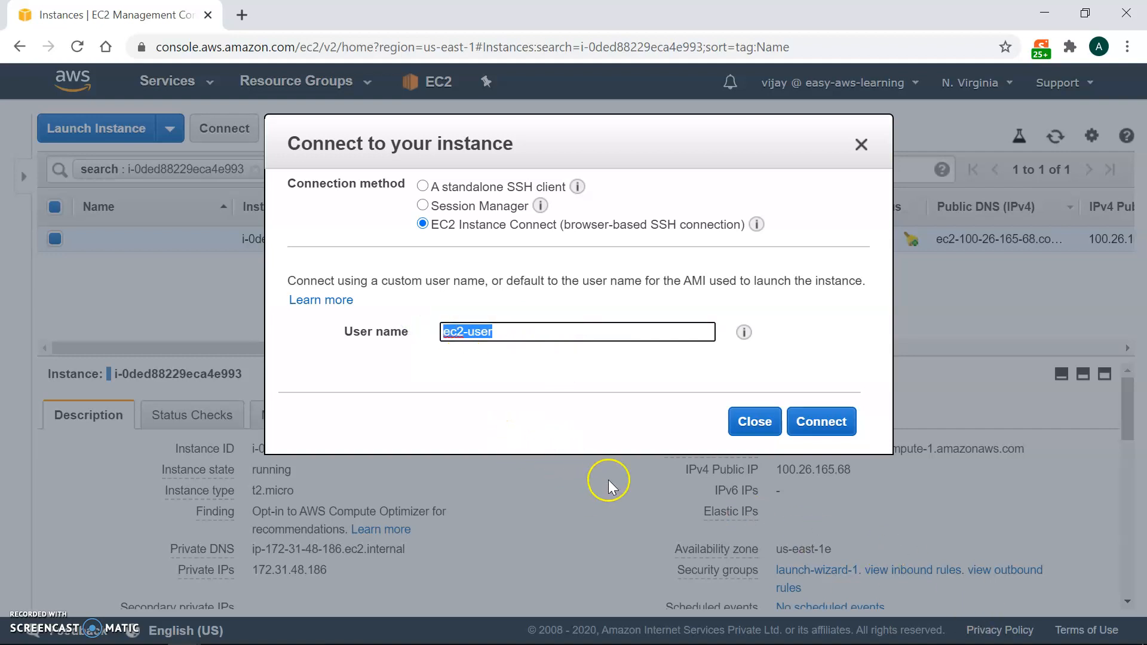
{"action": "left_click", "coordinate": [821, 421]}
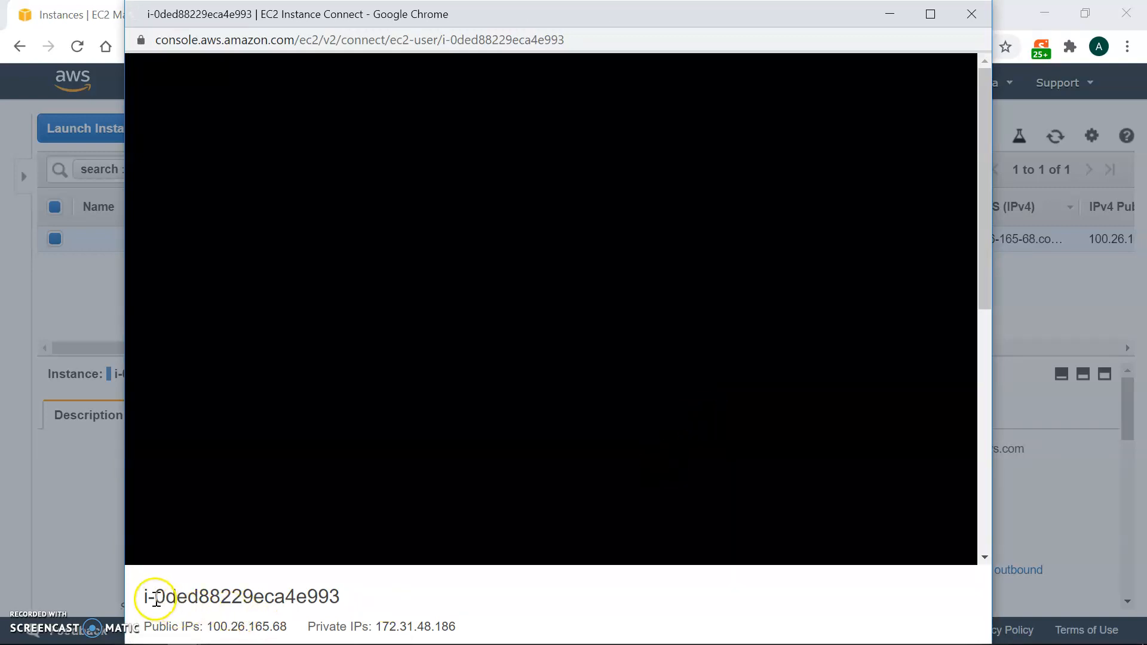
Step: Maximize the browser-based terminal window and run ls in the instance's home directory
{"action": "left_click_drag", "start_coordinate": [143, 595], "coordinate": [361, 624]}
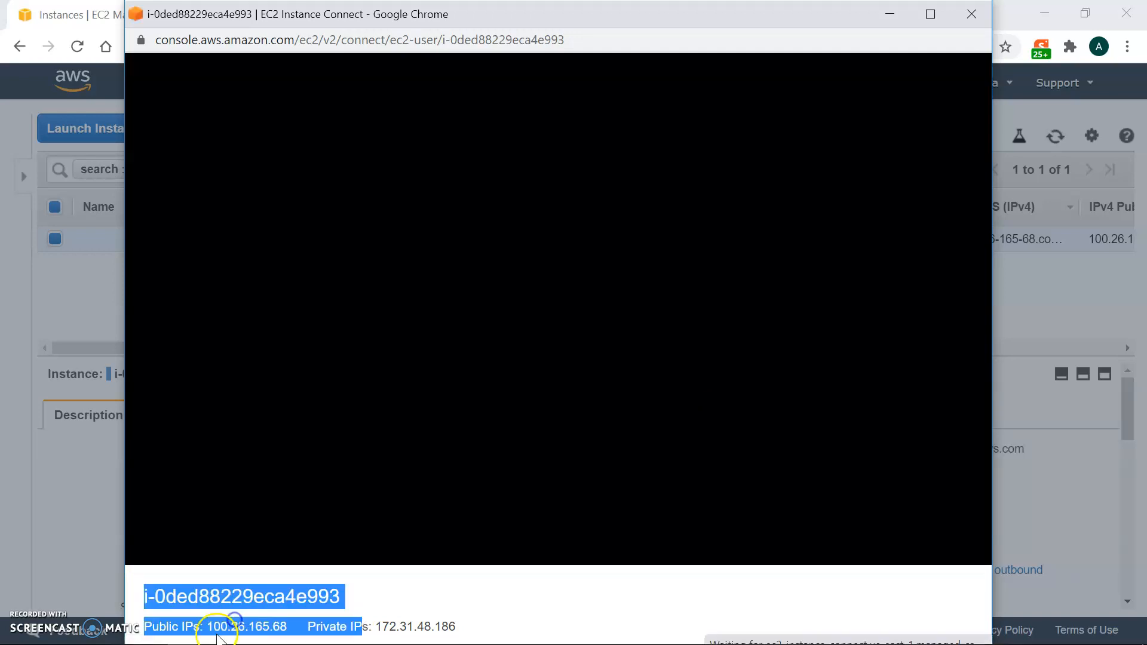
{"action": "left_click", "coordinate": [213, 627]}
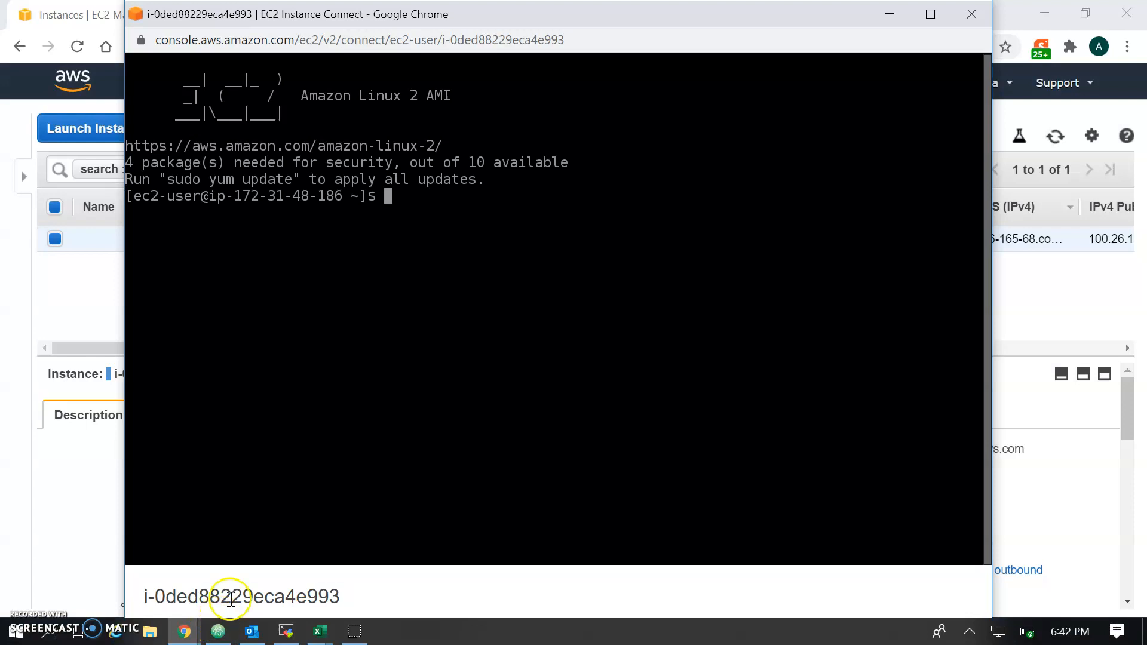
{"action": "left_click", "coordinate": [931, 14]}
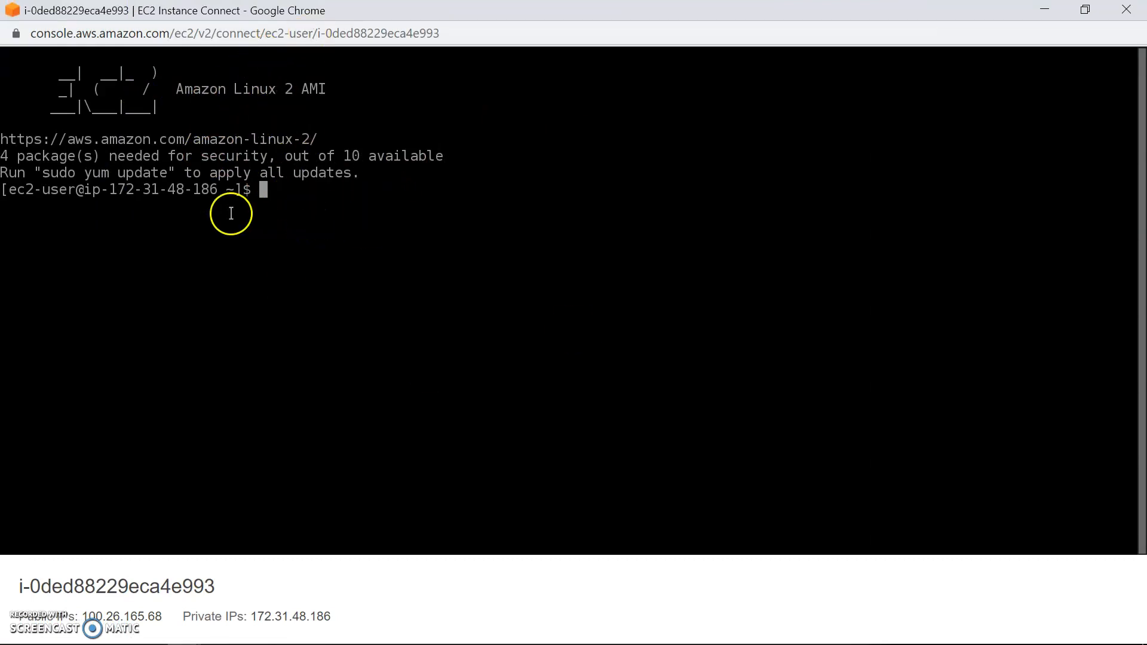
{"action": "double_click", "coordinate": [152, 190]}
{"action": "key", "text": "Return"}
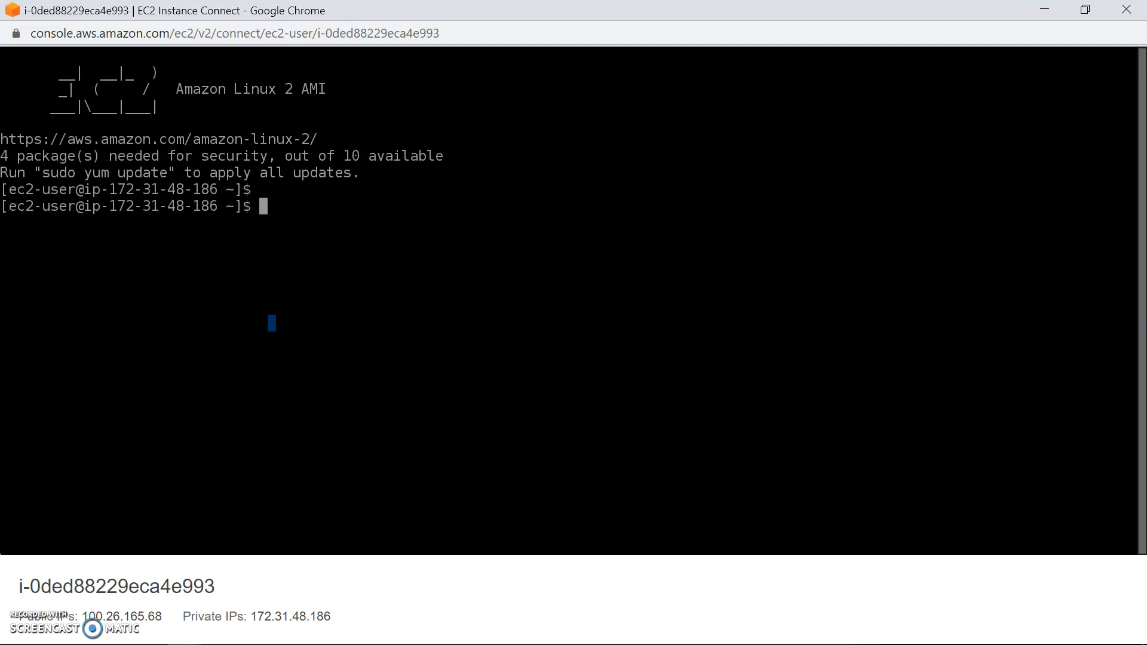
{"action": "type", "text": "ls"}
{"action": "key", "text": "Return"}
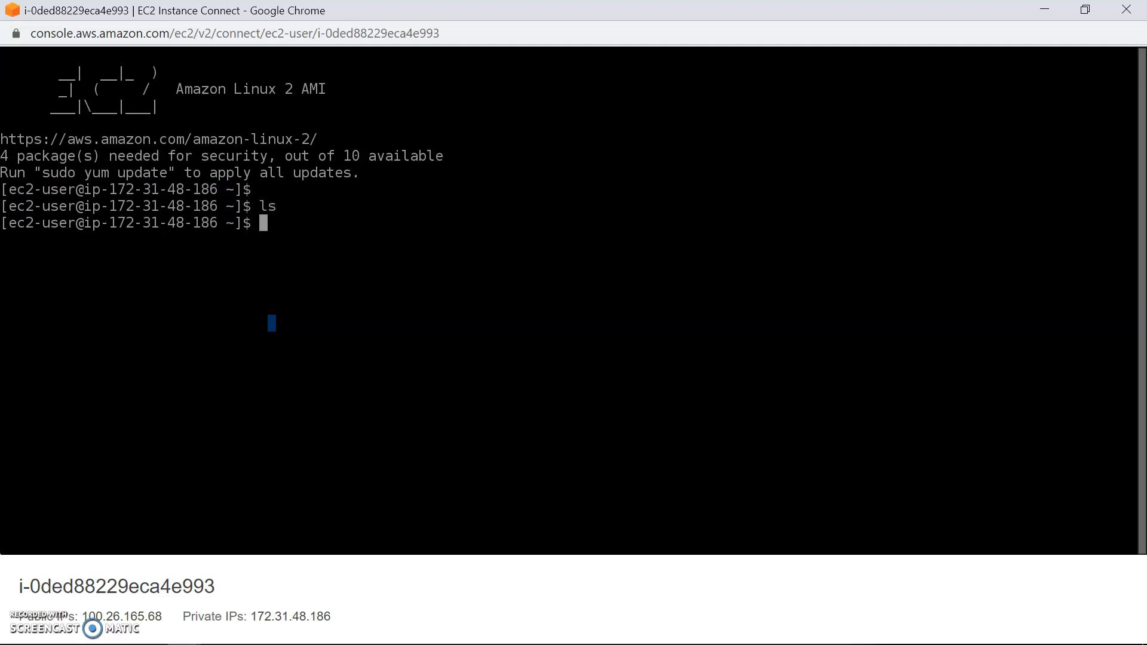
Step: Test the instance's internet connectivity with ping google.com, and stop the ping after a couple of replies
{"action": "type", "text": "ping google.com"}
{"action": "key", "text": "Return"}
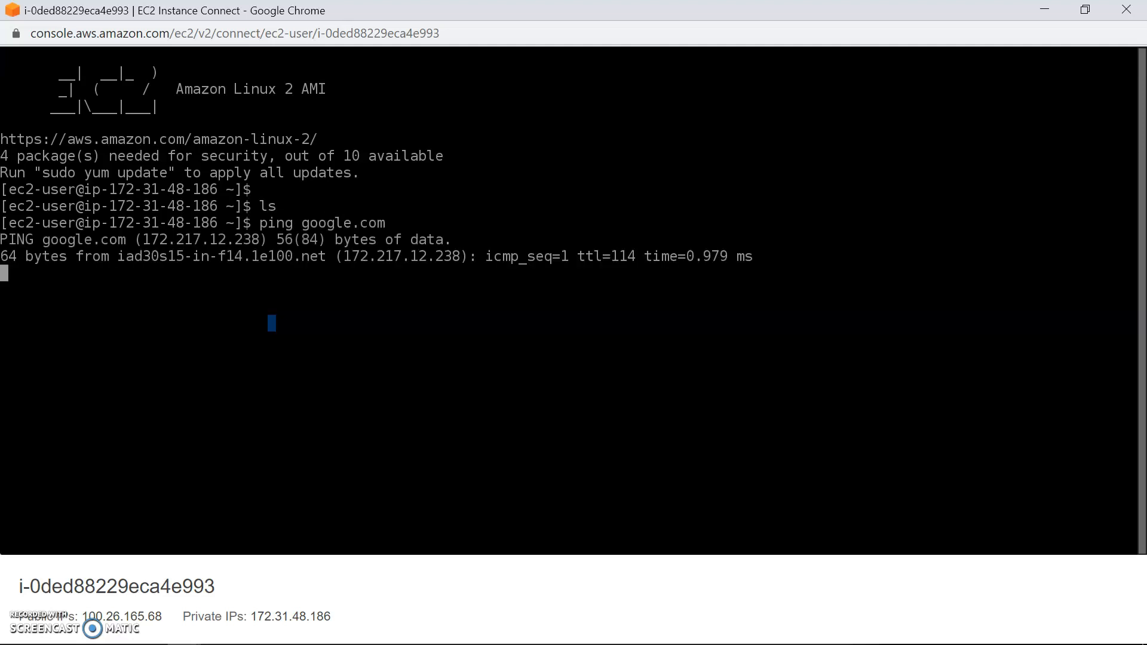
{"action": "key", "text": "ctrl+c"}
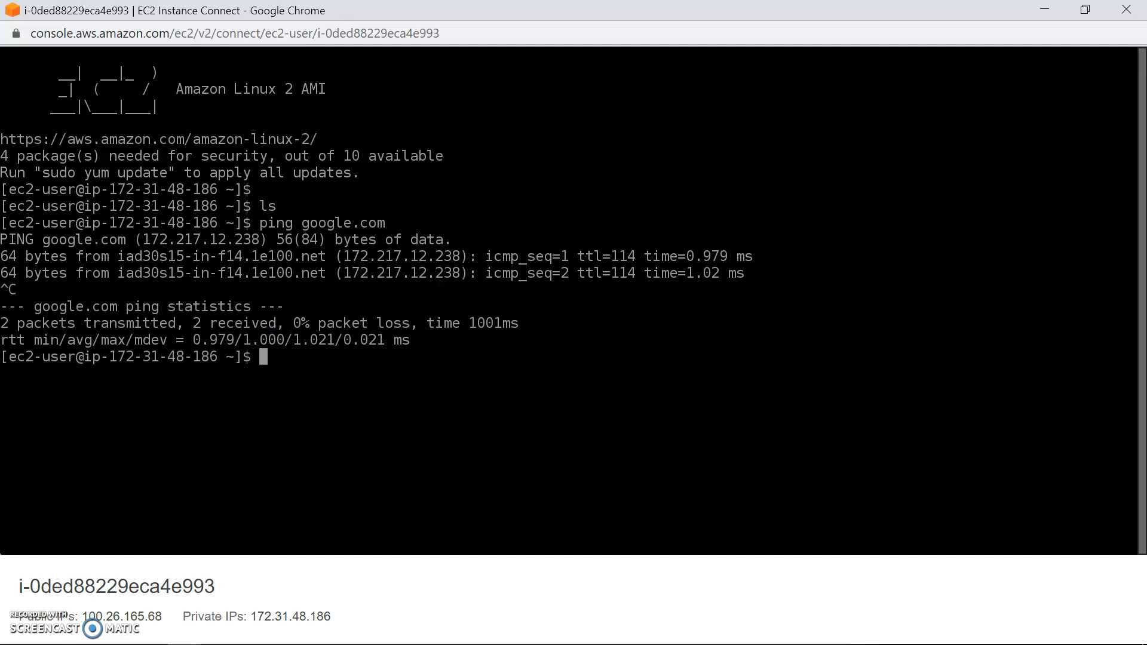
Step: Check the instance ID and the public and private IPs shown below the terminal, and minimize the terminal window
{"action": "double_click", "coordinate": [168, 583]}
{"action": "left_click", "coordinate": [101, 613]}
{"action": "triple_click", "coordinate": [100, 613]}
{"action": "left_click", "coordinate": [314, 607]}
{"action": "left_click", "coordinate": [1044, 9]}
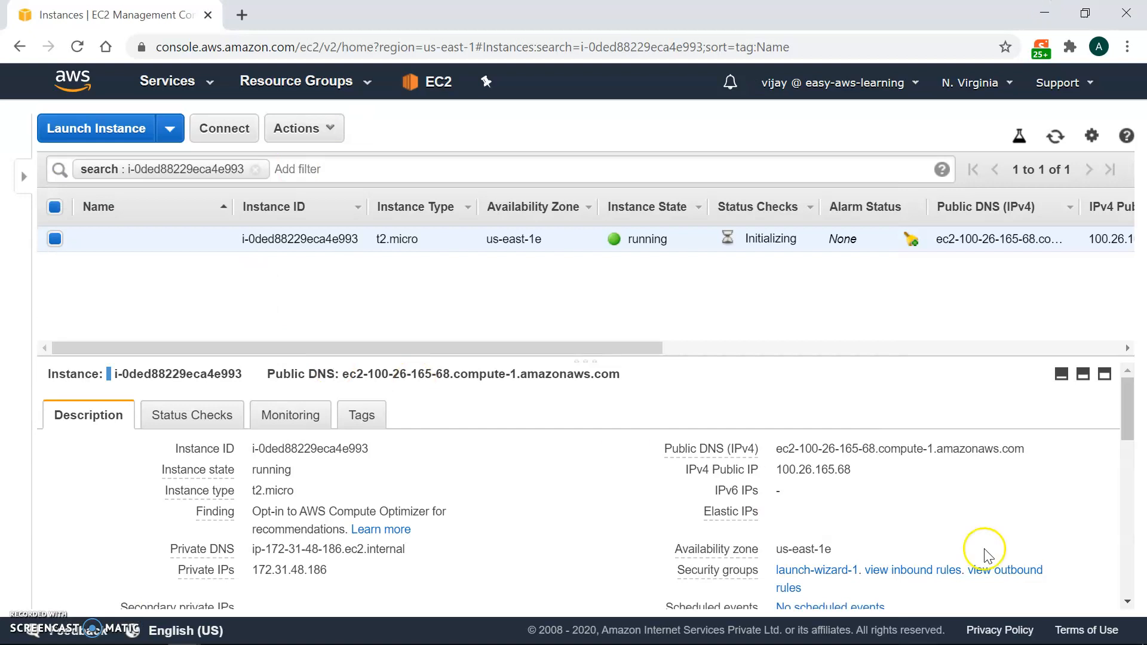
Step: Examine the public and private IP addresses in the instance's description, and return to the terminal window
{"action": "double_click", "coordinate": [833, 472]}
{"action": "scroll", "coordinate": [827, 508], "scroll_direction": "down", "scroll_amount": 2}
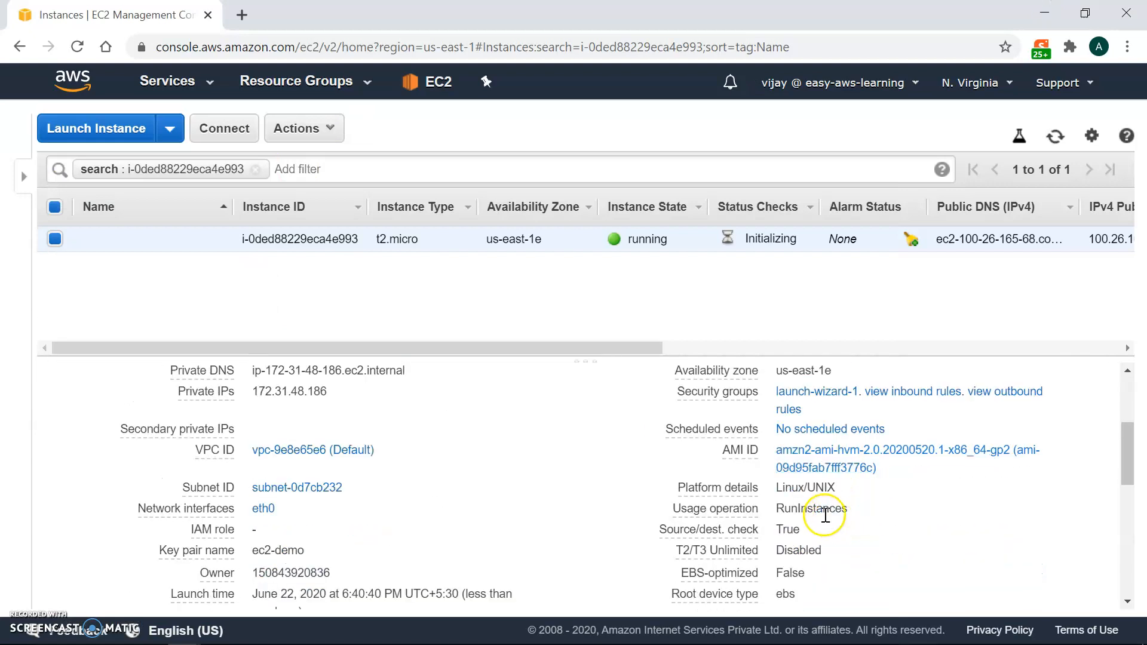
{"action": "scroll", "coordinate": [821, 478], "scroll_direction": "up", "scroll_amount": 1}
{"action": "scroll", "coordinate": [807, 486], "scroll_direction": "down", "scroll_amount": 2}
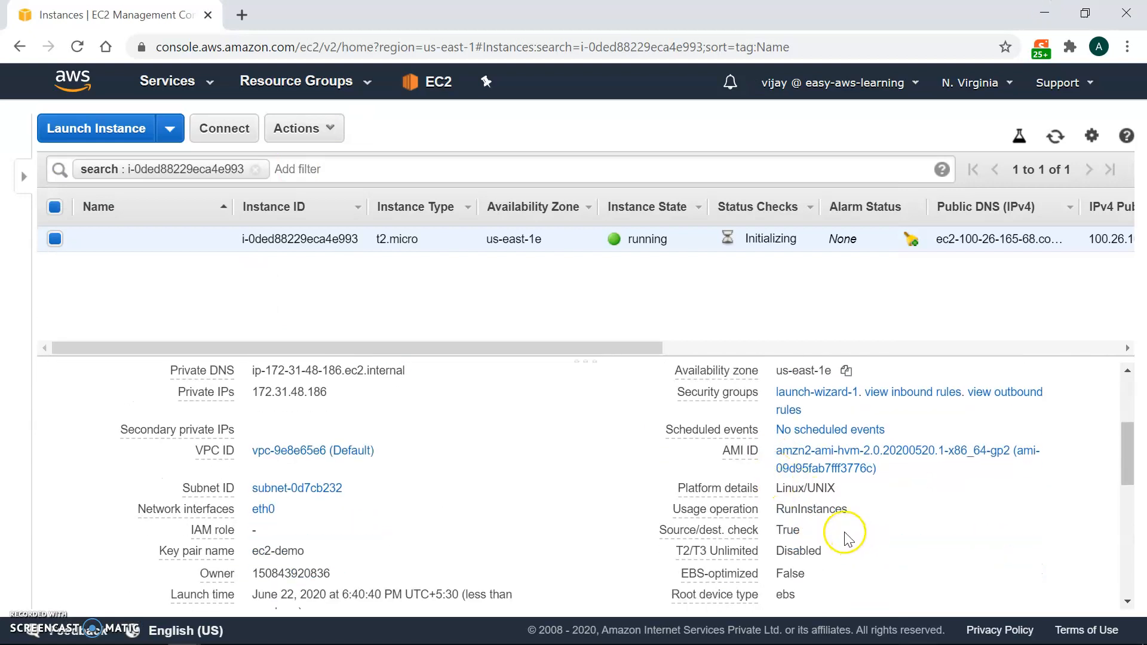
{"action": "left_click_drag", "start_coordinate": [267, 399], "coordinate": [313, 401]}
{"action": "scroll", "coordinate": [313, 404], "scroll_direction": "up", "scroll_amount": 3}
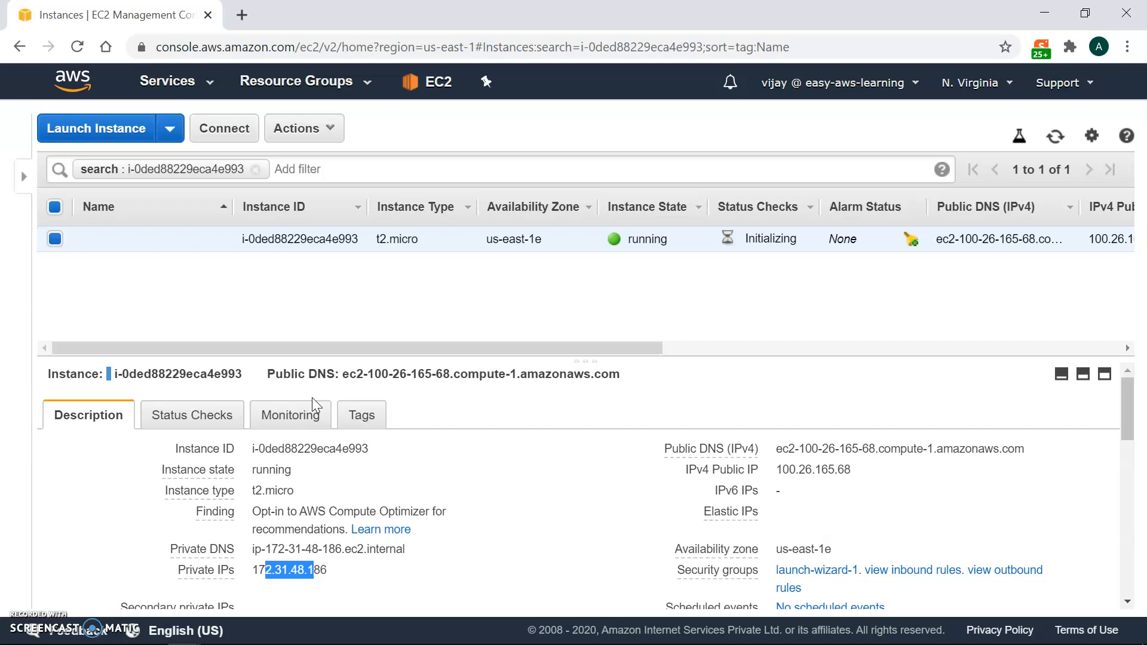
{"action": "left_click", "coordinate": [307, 407]}
{"action": "key", "text": "alt+Tab"}
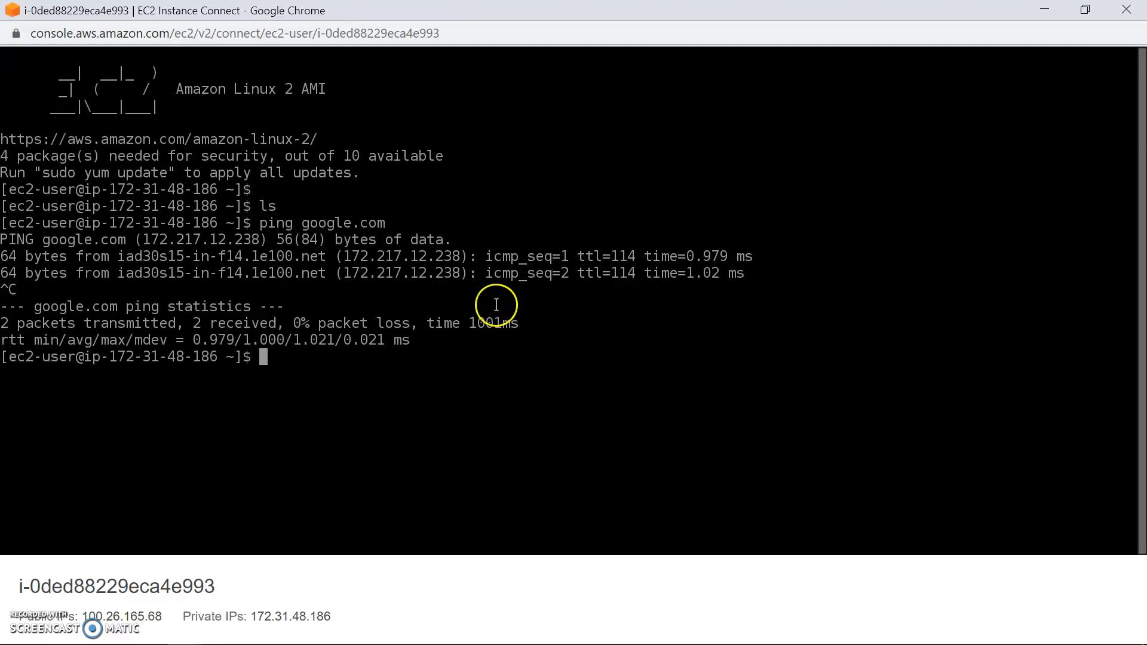
{"action": "left_click", "coordinate": [475, 353]}
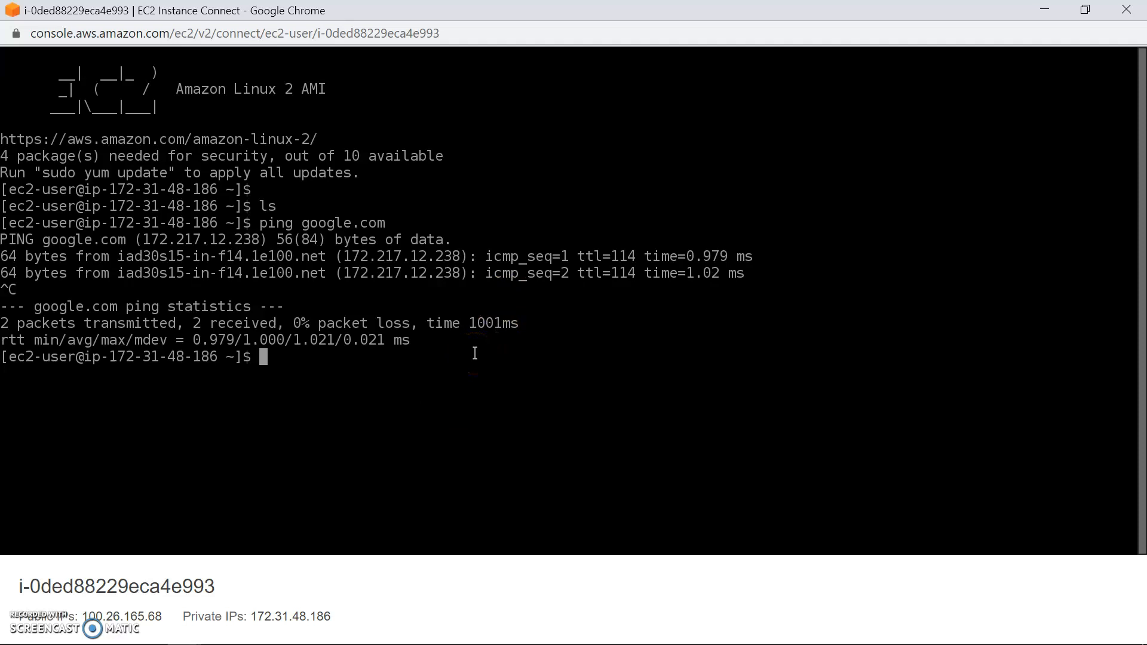